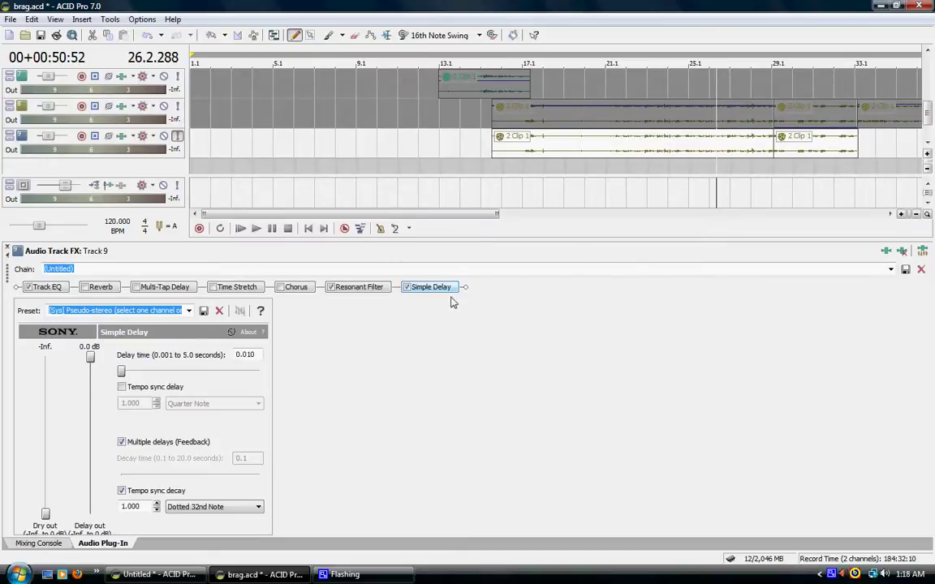
# Browse the audio plug-ins available for Track 9 in the Plug-In Chooser, then close it unchanged.
pyautogui.click(887, 255)
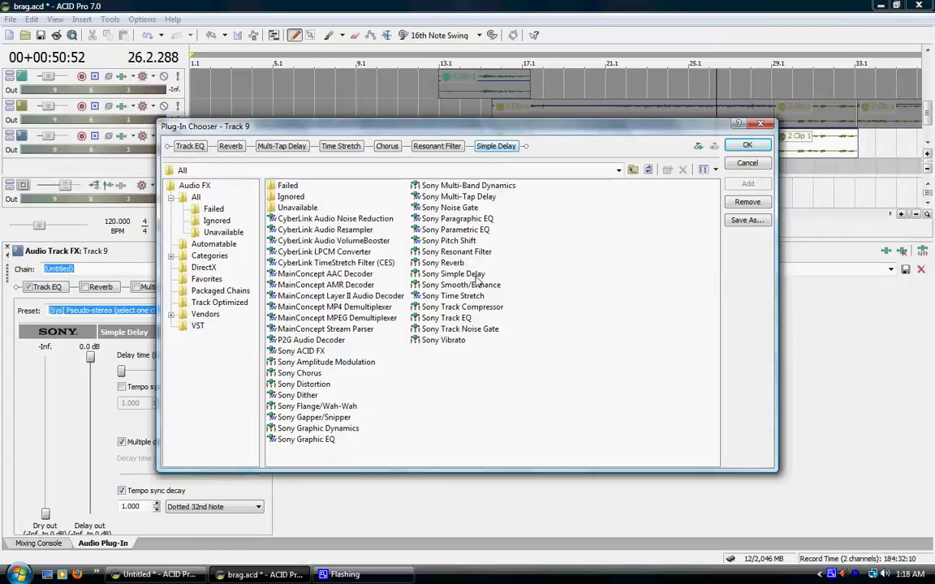
pyautogui.click(748, 144)
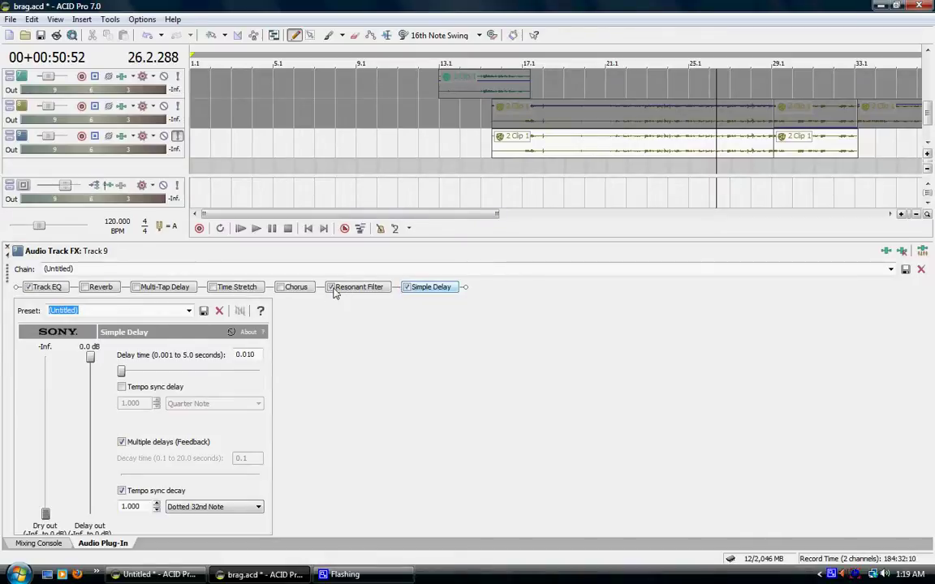
# Show Track 9's Track EQ and check bands 2, 3 and 4, returning to band 1's 100 Hz +10 dB high shelf.
pyautogui.click(49, 287)
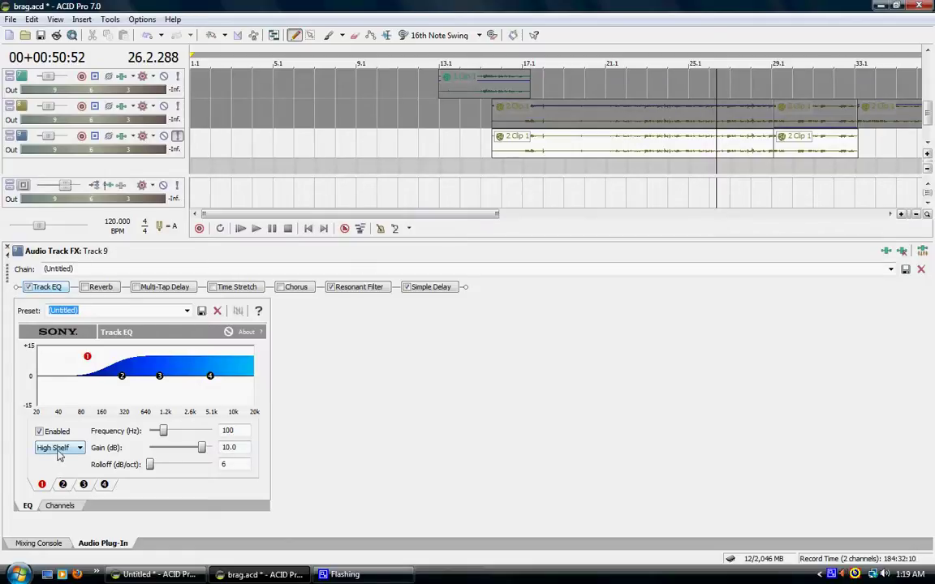
pyautogui.click(63, 486)
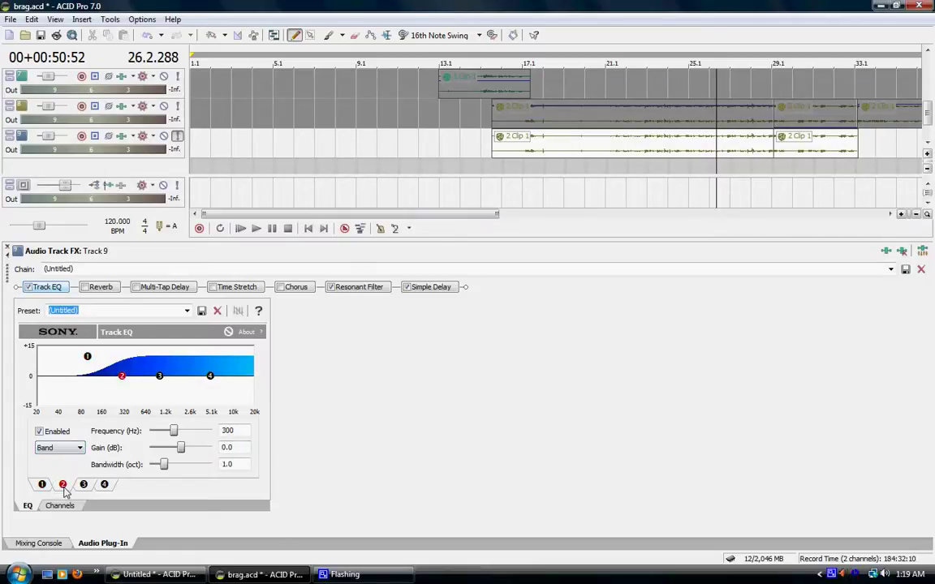
pyautogui.click(83, 485)
pyautogui.click(104, 484)
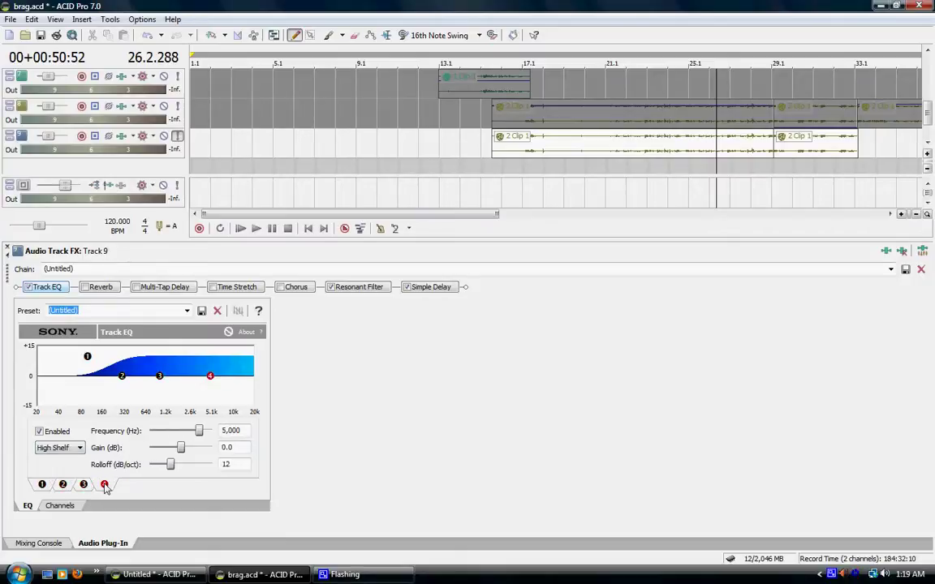
pyautogui.click(42, 484)
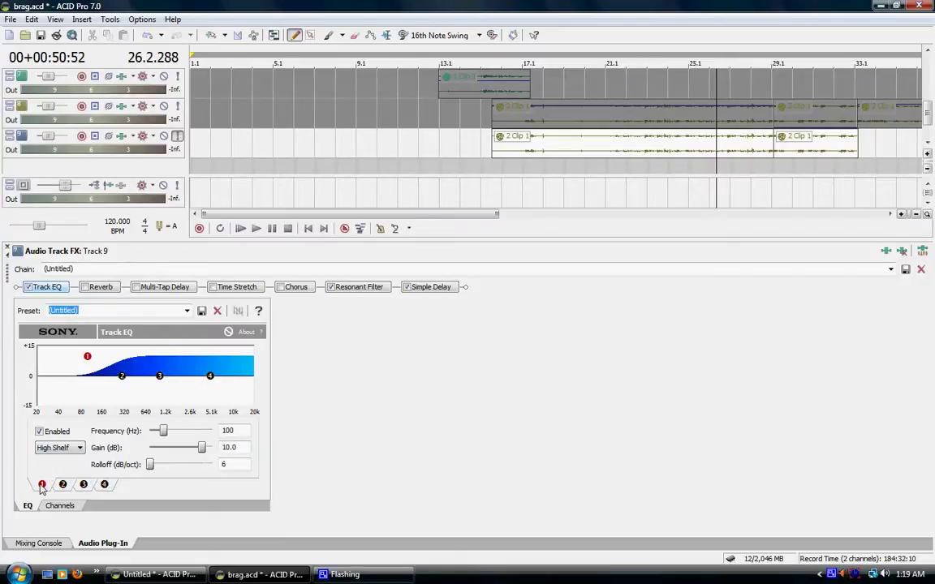
# Apply the '[Sys] Teenage Late-Night Radio by the Bed' preset to Track 9's Resonant Filter with fourth-order filtering.
pyautogui.click(360, 288)
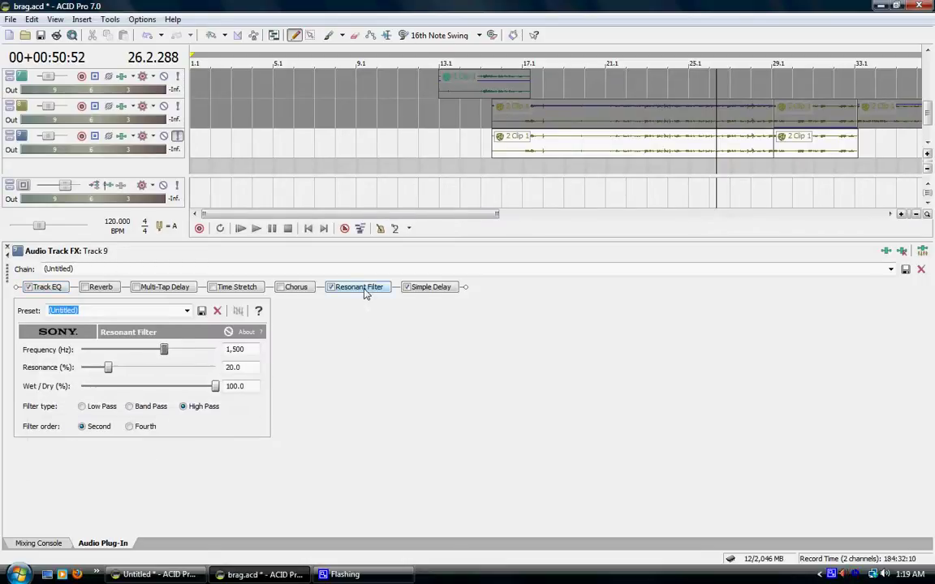
pyautogui.click(186, 310)
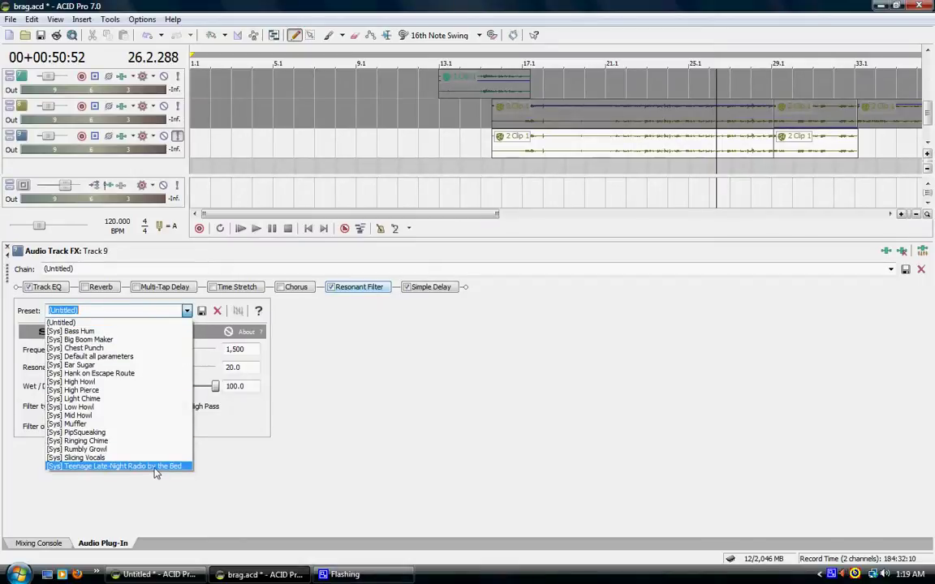
pyautogui.click(157, 467)
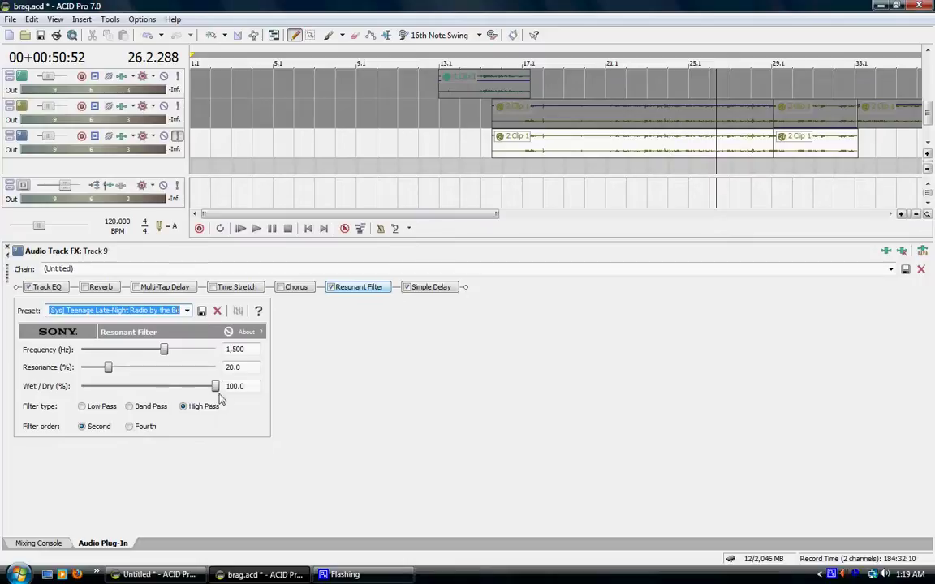
pyautogui.click(129, 427)
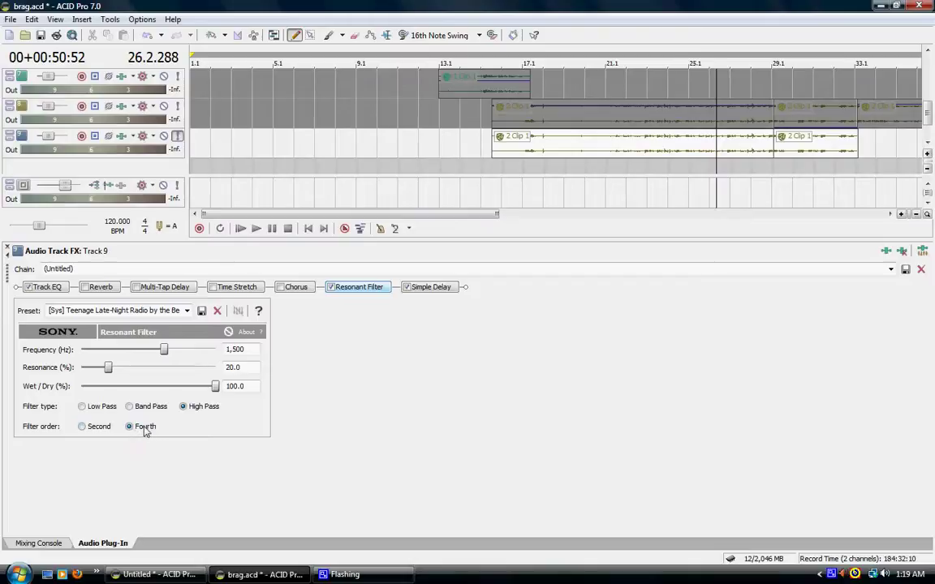
pyautogui.click(426, 296)
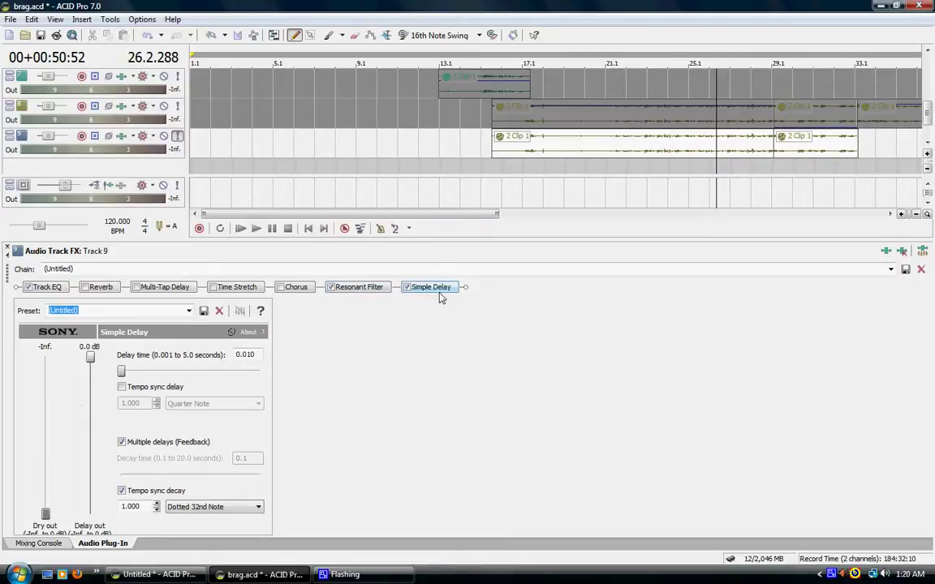
# Give Track 9's Simple Delay the Pseudo-stereo preset, feedback, and decay tempo-synced to a 16th Note.
pyautogui.moveTo(482, 239); pyautogui.dragTo(481, 230)
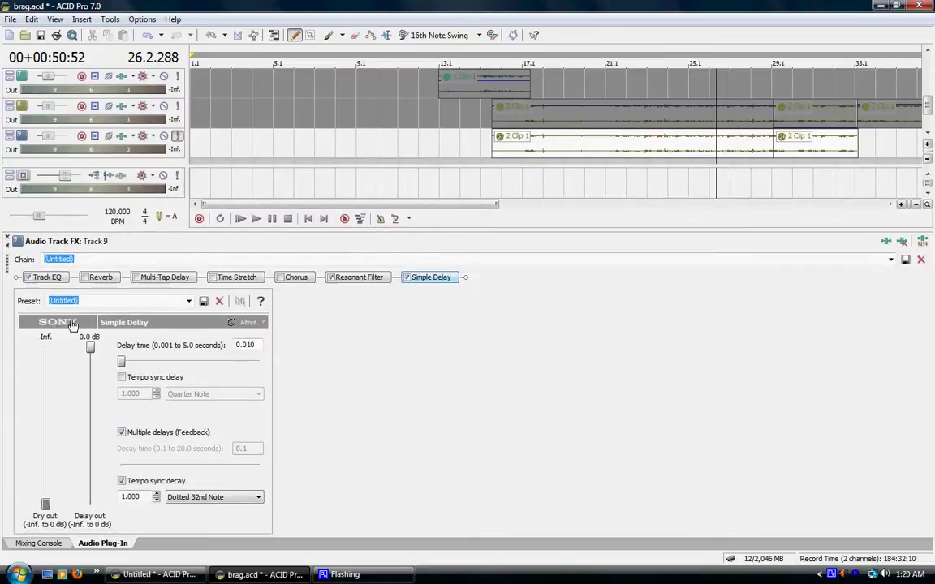
pyautogui.click(188, 305)
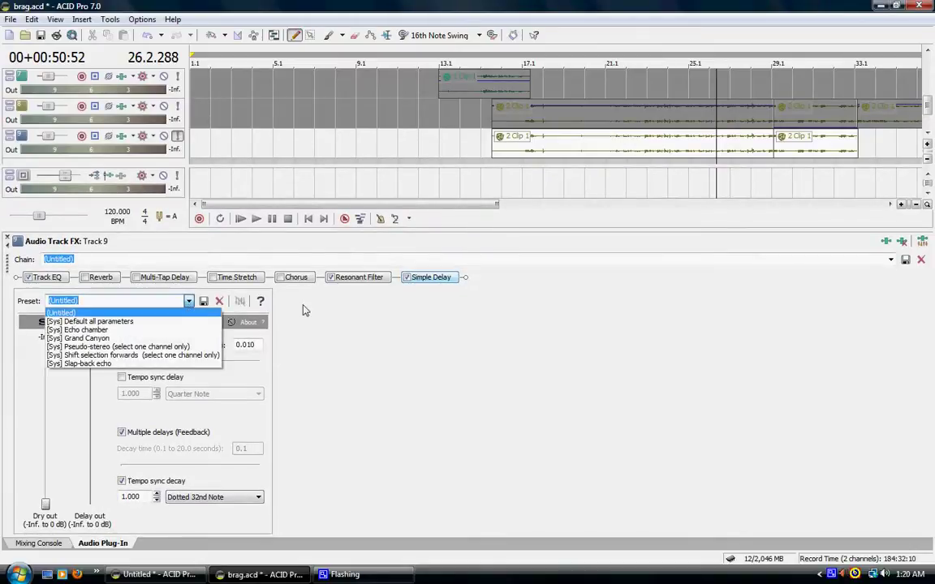
pyautogui.click(183, 346)
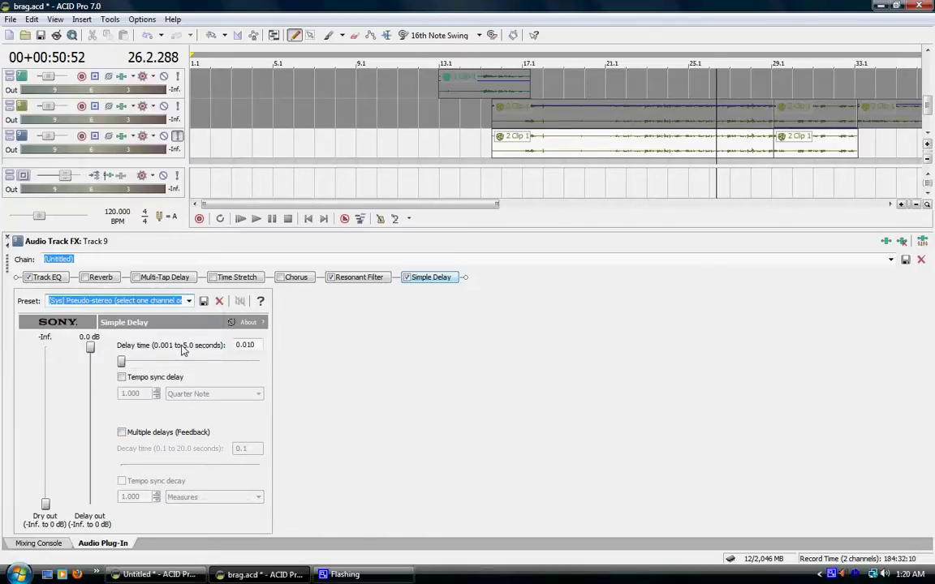
pyautogui.click(122, 433)
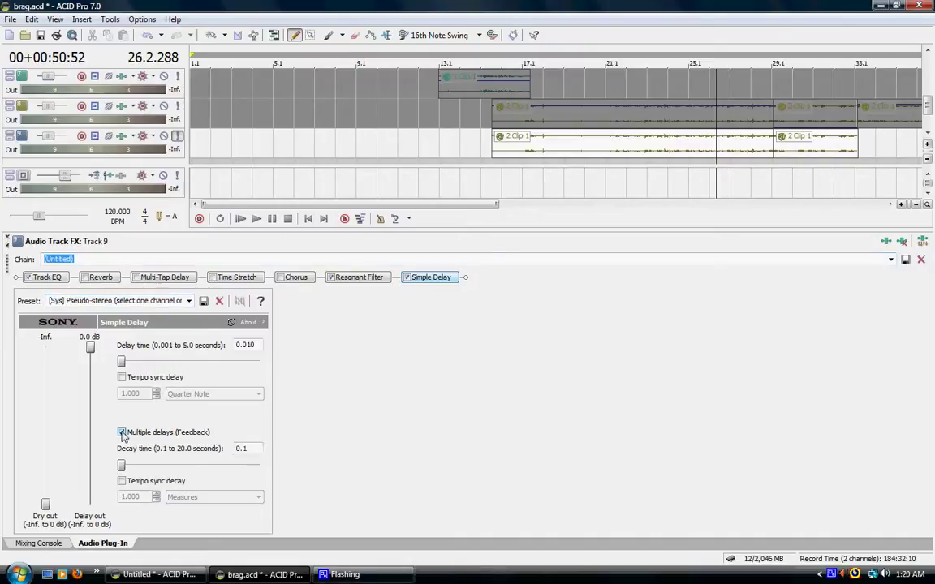
pyautogui.click(122, 482)
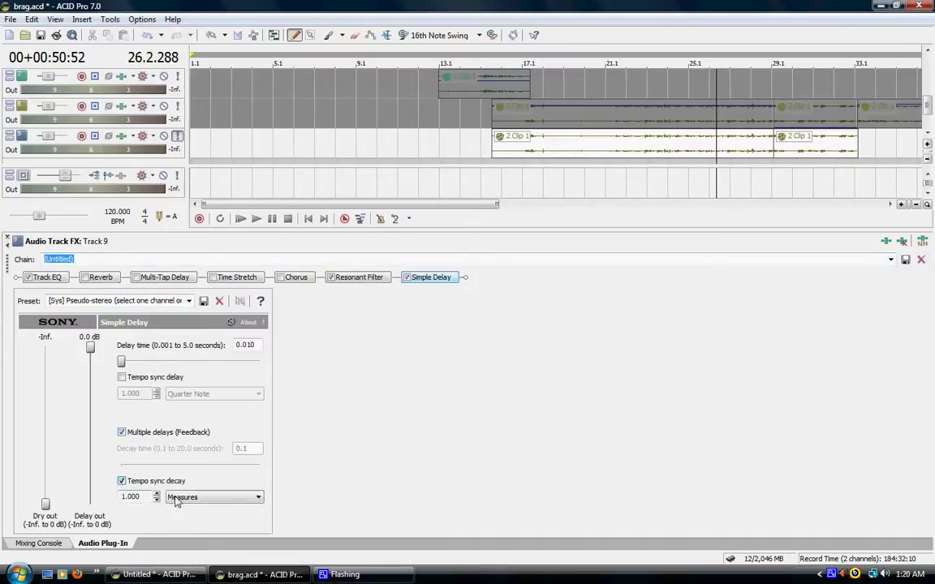
pyautogui.click(240, 498)
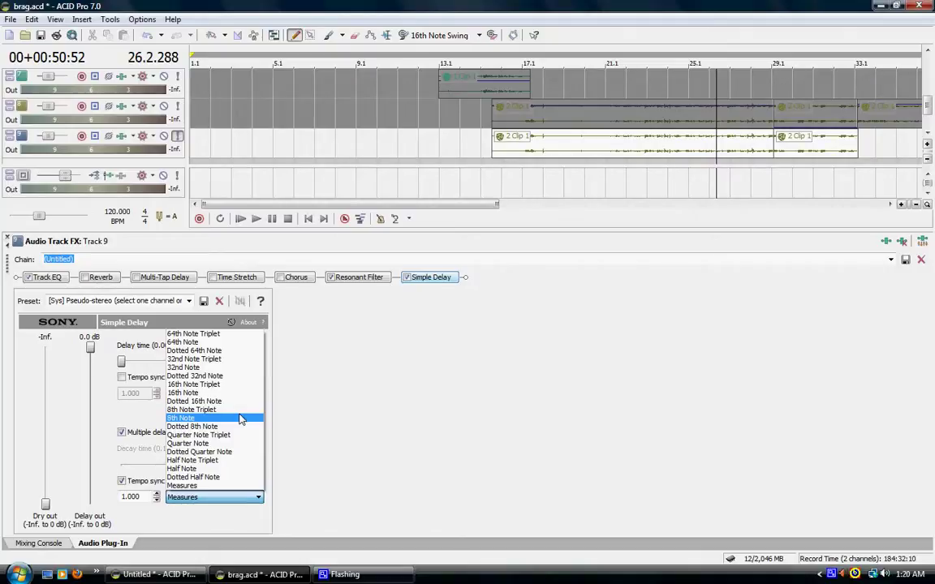
pyautogui.click(211, 394)
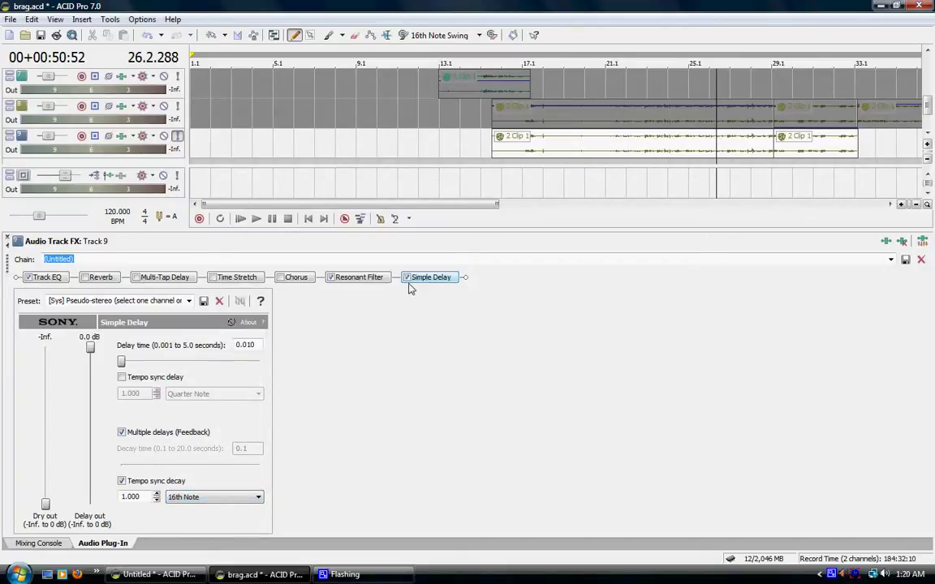
# Preview Track 9 with the full chain, then bypass Simple Delay and listen again through the 1,500 Hz high-pass filter.
pyautogui.click(256, 219)
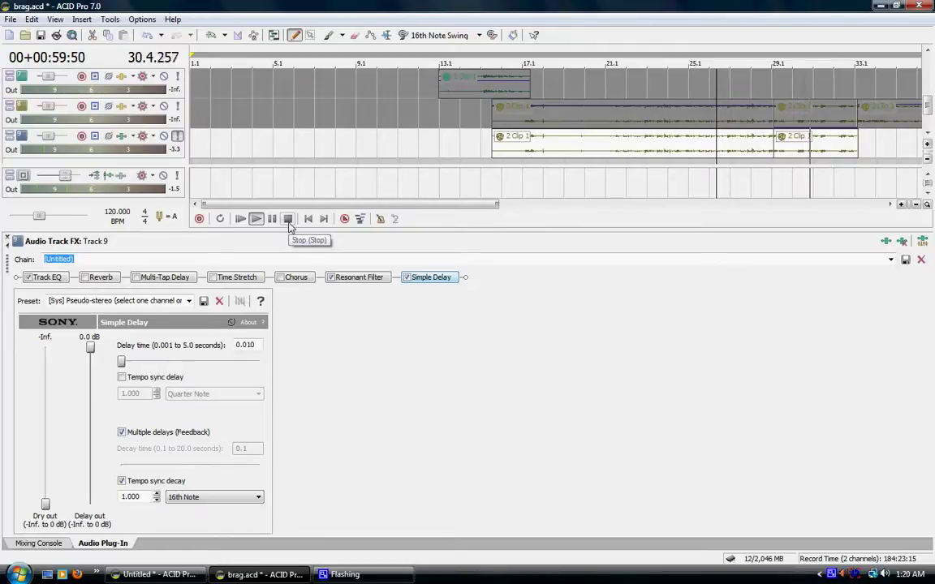
pyautogui.click(289, 225)
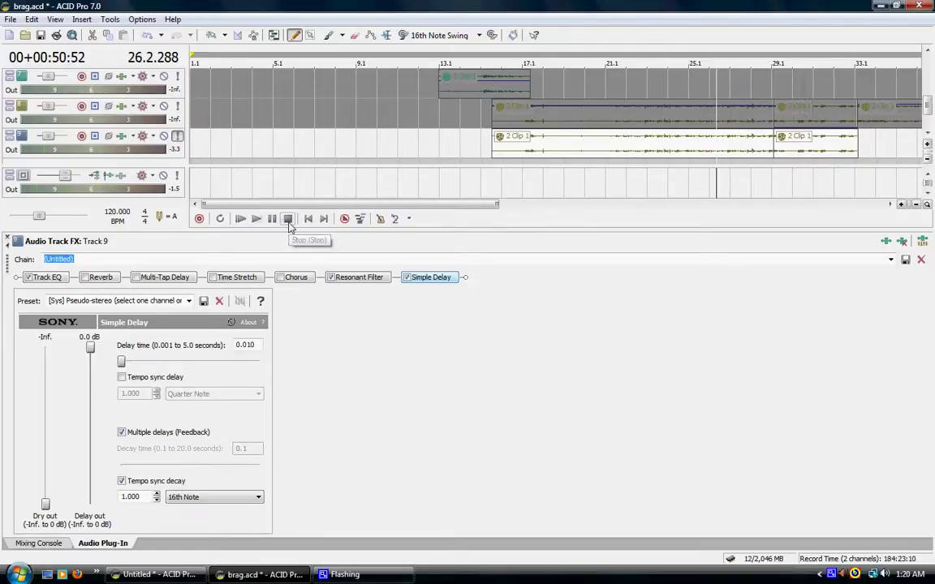
pyautogui.click(408, 277)
pyautogui.click(372, 279)
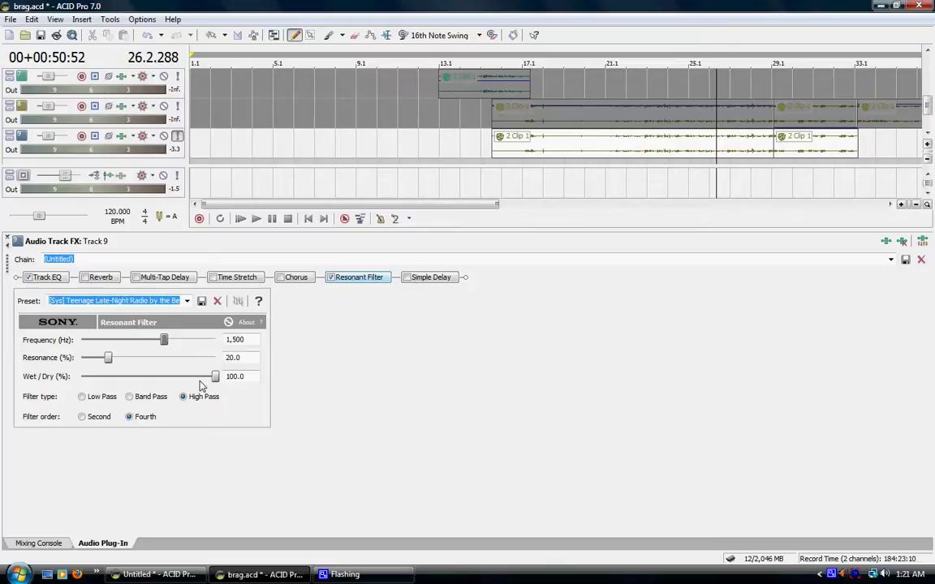
pyautogui.click(258, 221)
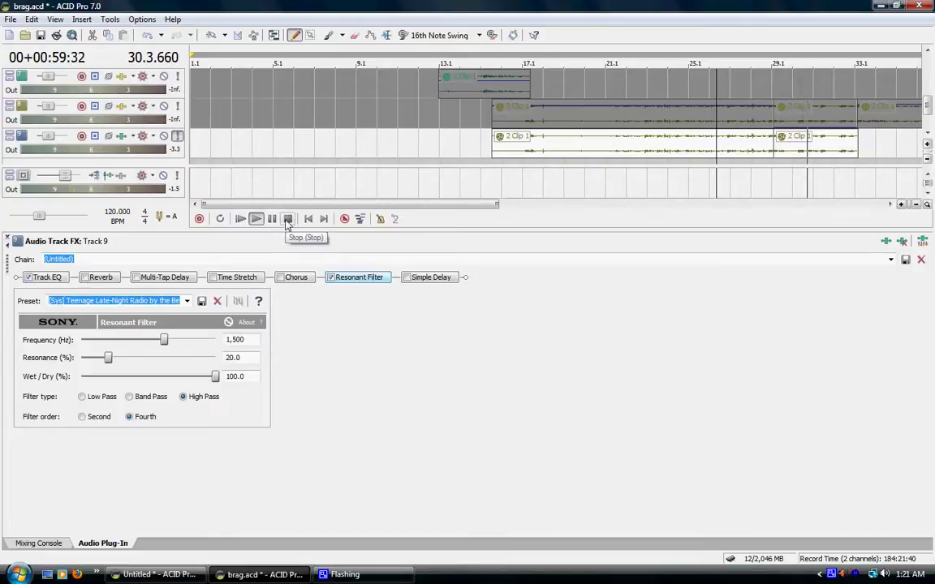
pyautogui.click(288, 219)
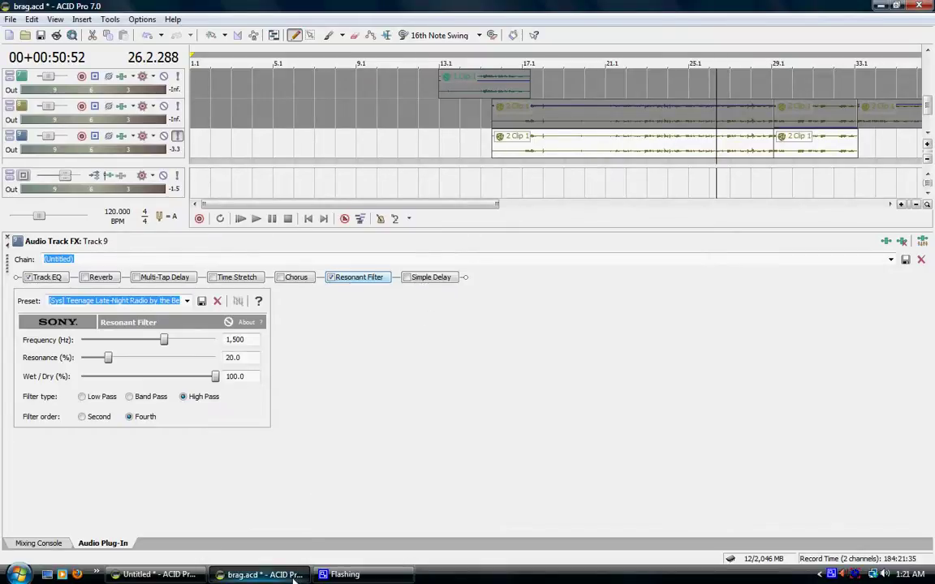
# Switch from brag.acd to the Untitled project and view Track 1's Track EQ and Resonant Filter settings.
pyautogui.click(258, 574)
pyautogui.click(178, 575)
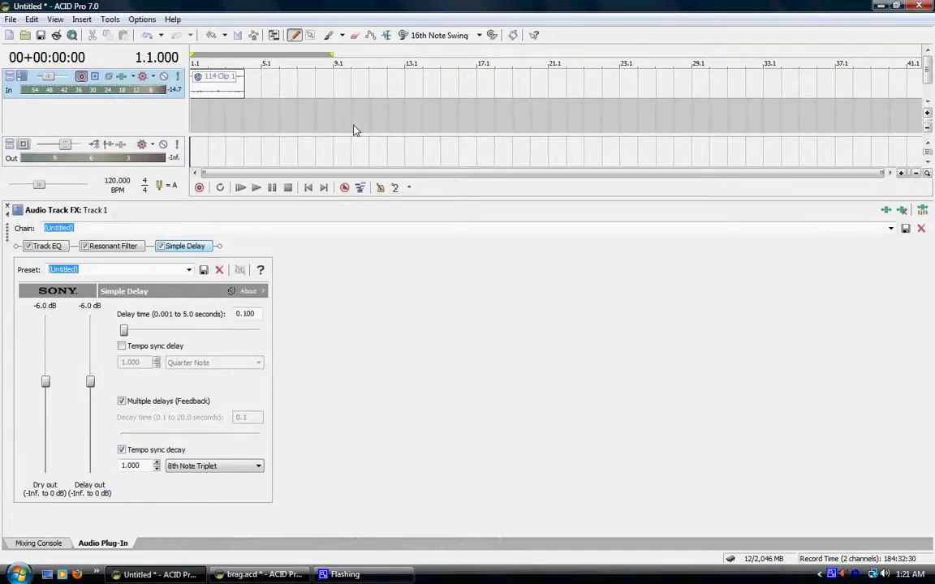
pyautogui.click(46, 246)
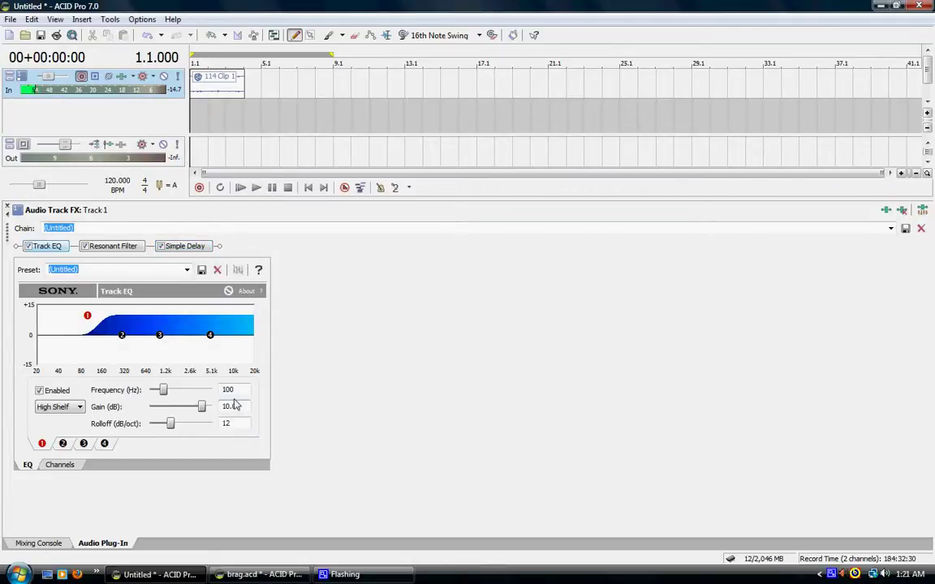
pyautogui.click(104, 246)
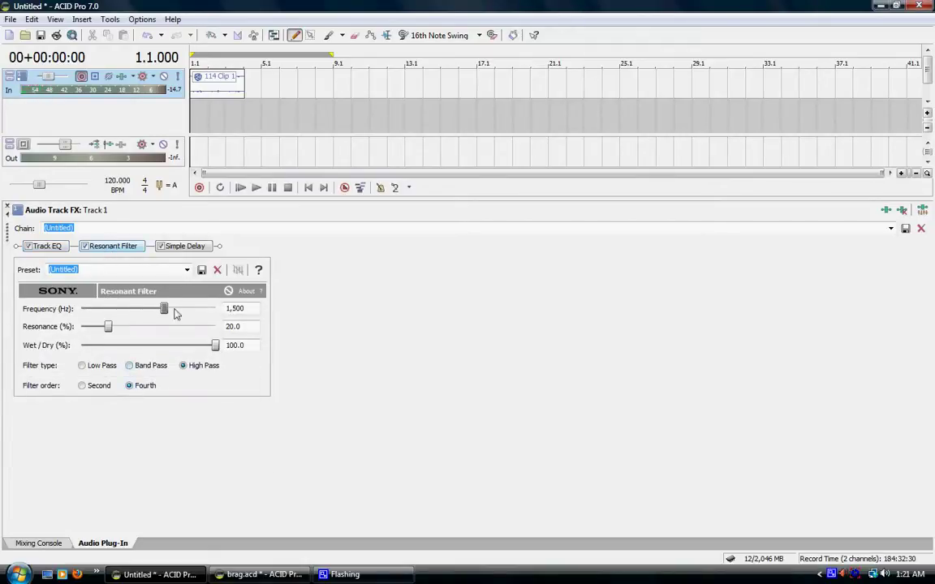
# Give Track 1's Simple Delay the Pseudo-stereo preset, feedback, and decay synced to an 8th Note Triplet.
pyautogui.click(182, 248)
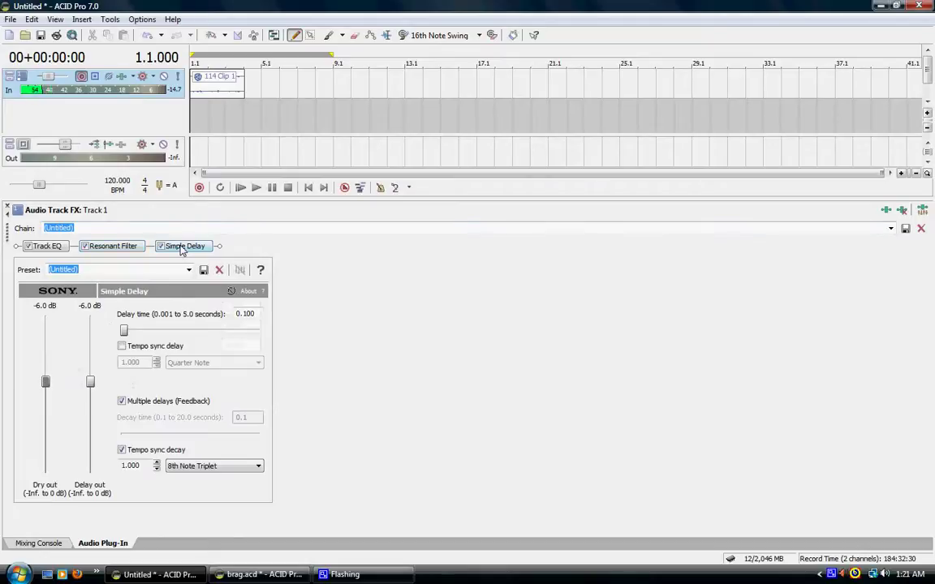
pyautogui.click(188, 270)
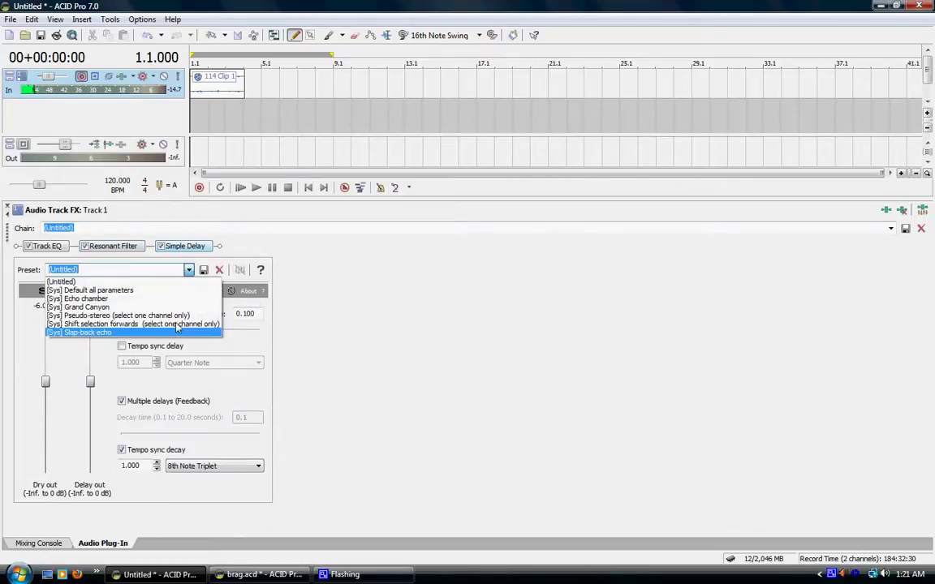
pyautogui.click(177, 318)
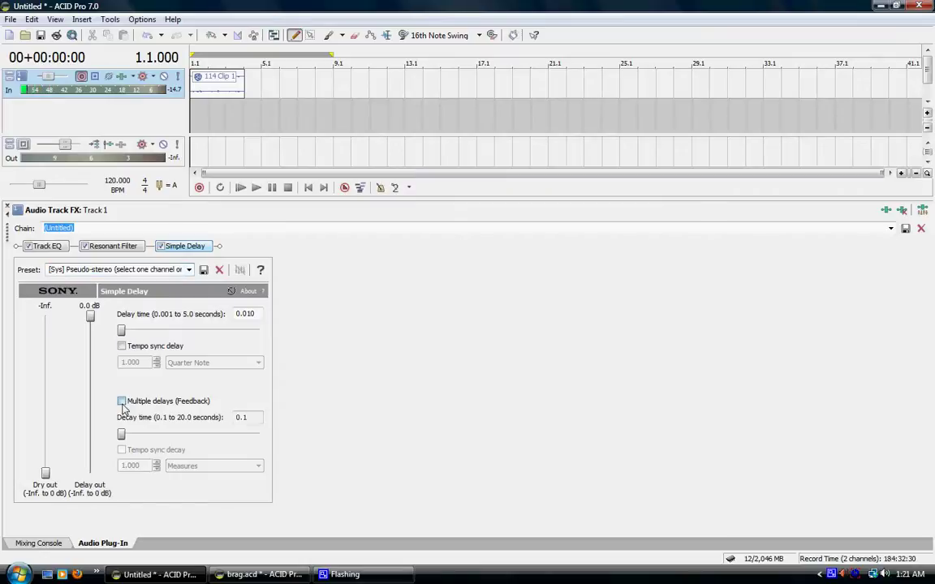
pyautogui.click(124, 402)
pyautogui.click(122, 449)
pyautogui.click(245, 469)
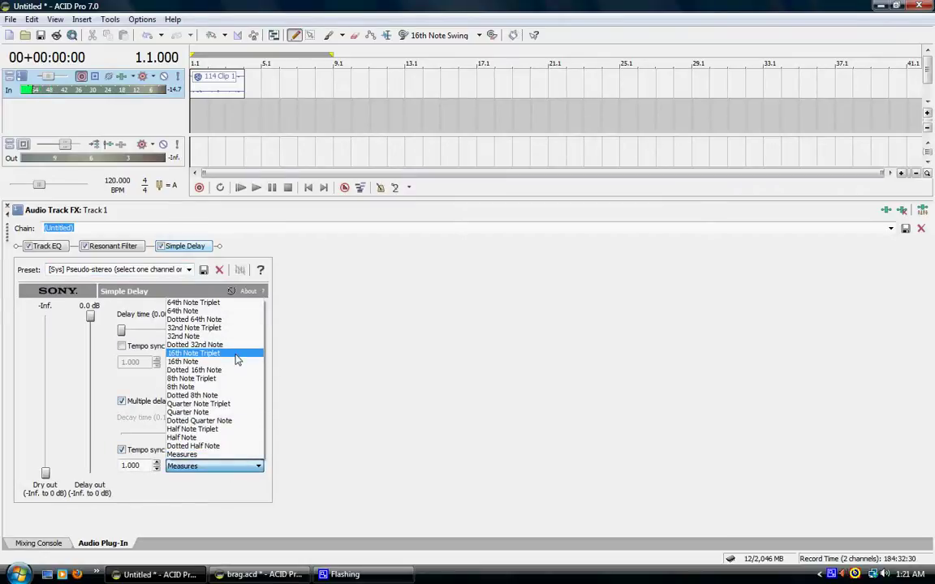
pyautogui.click(233, 379)
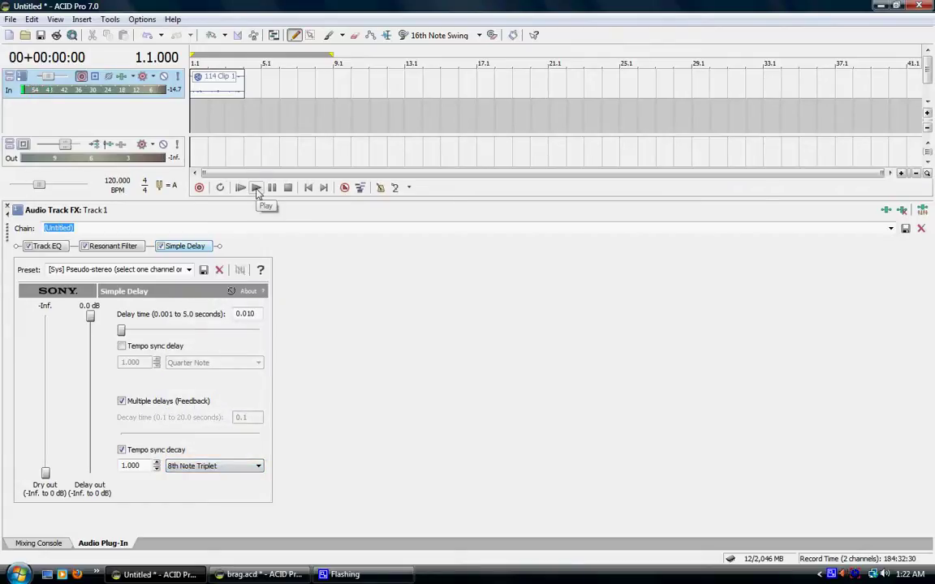
# Play and stop Track 1 to hear the delay, then reopen the decay note value list.
pyautogui.click(257, 189)
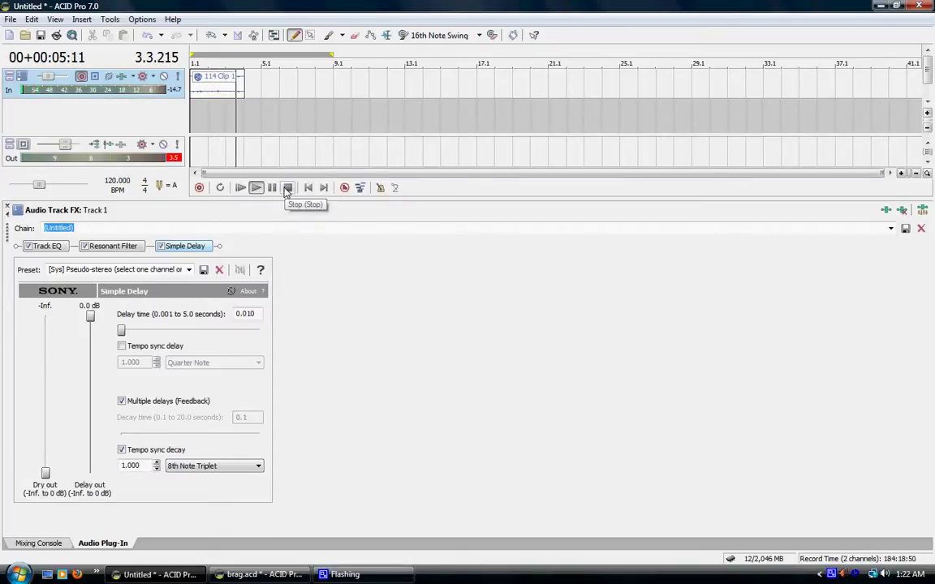
pyautogui.click(287, 188)
pyautogui.click(244, 466)
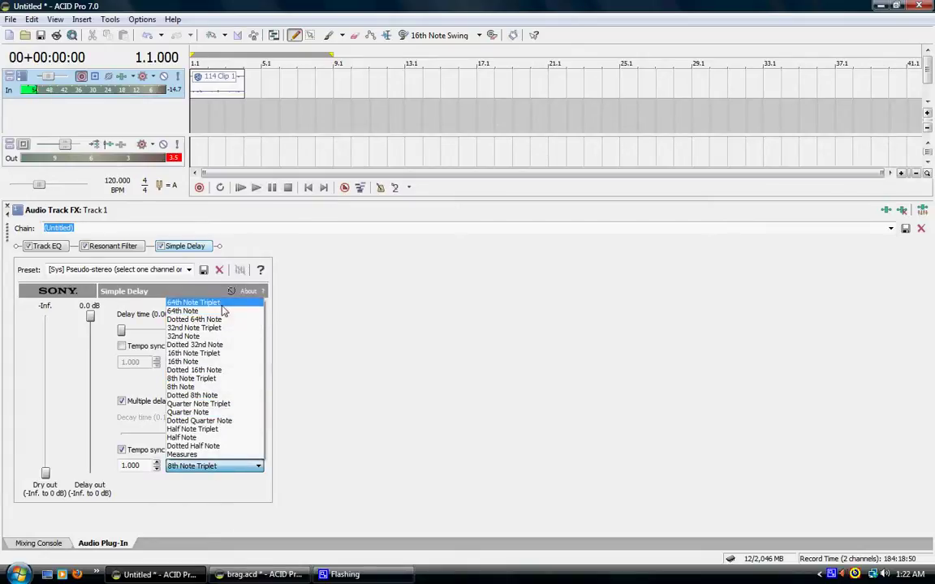
# Keep the 8th Note Triplet decay, bypass Track 1's Simple Delay, and play the track from the start without it.
pyautogui.click(285, 323)
pyautogui.click(161, 247)
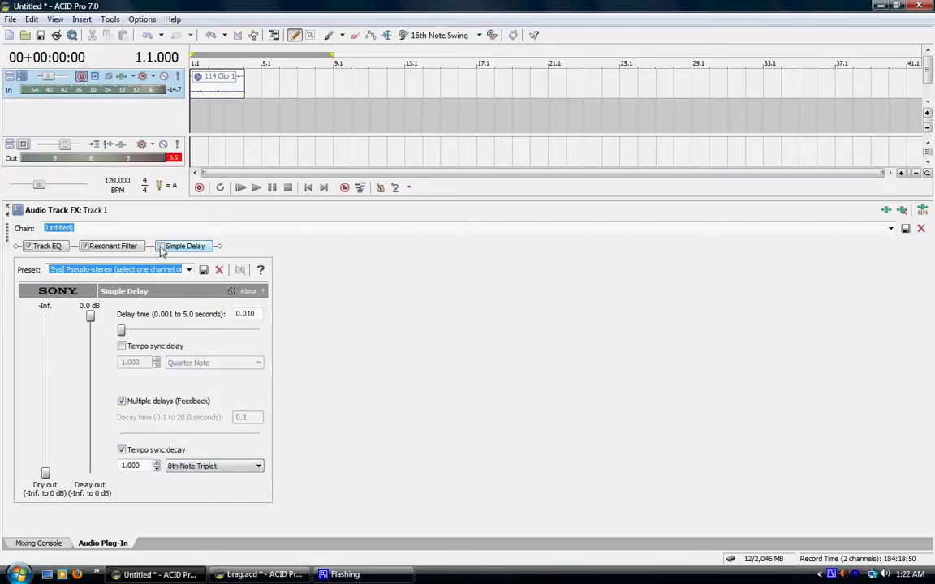
pyautogui.click(248, 189)
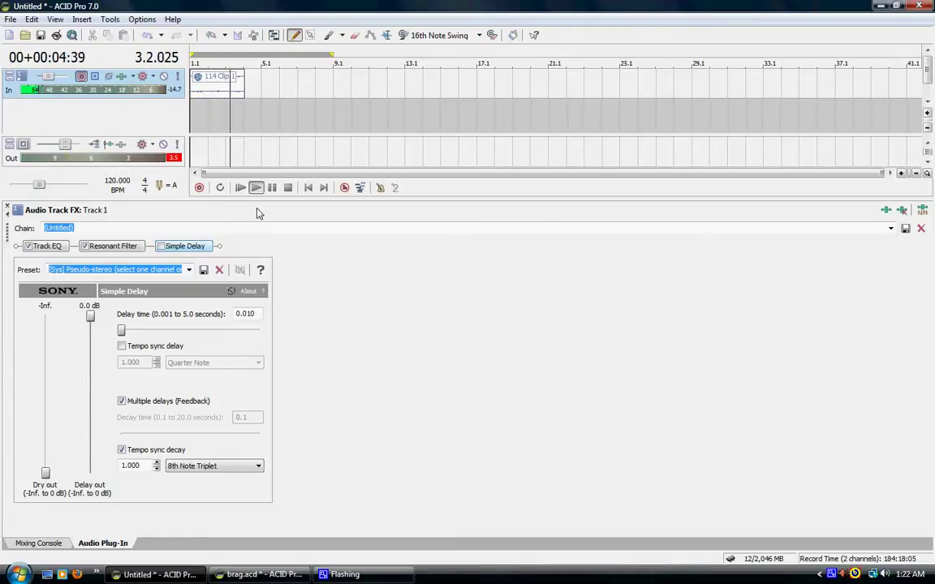
pyautogui.click(287, 188)
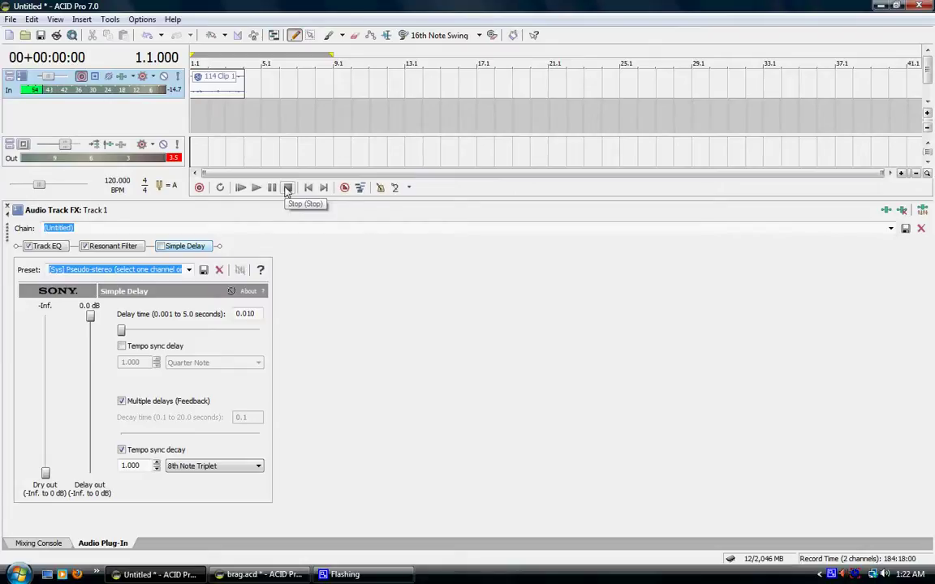
pyautogui.click(114, 246)
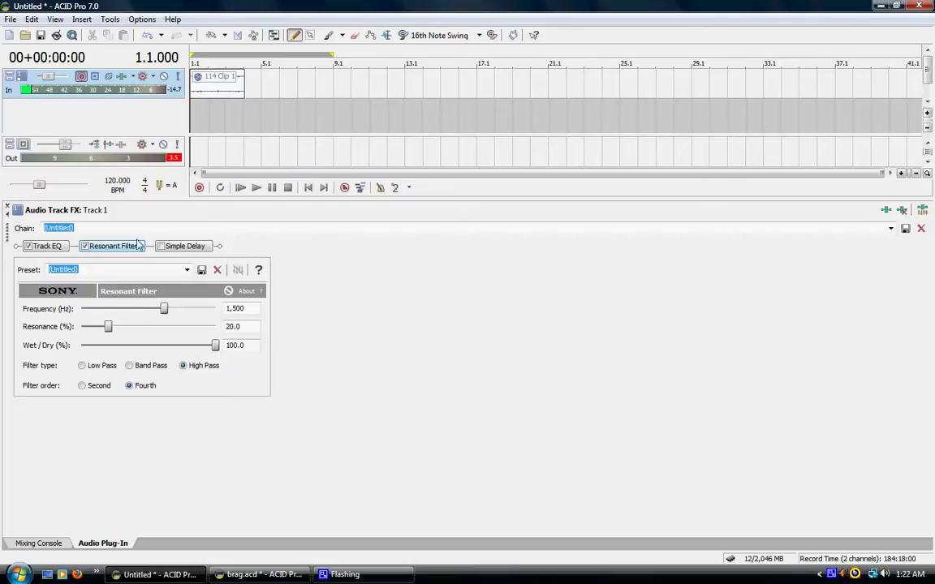
# Revisit Track 1's Track EQ and Resonant Filter pages, then recheck Simple Delay's preset list and decay note values.
pyautogui.click(47, 246)
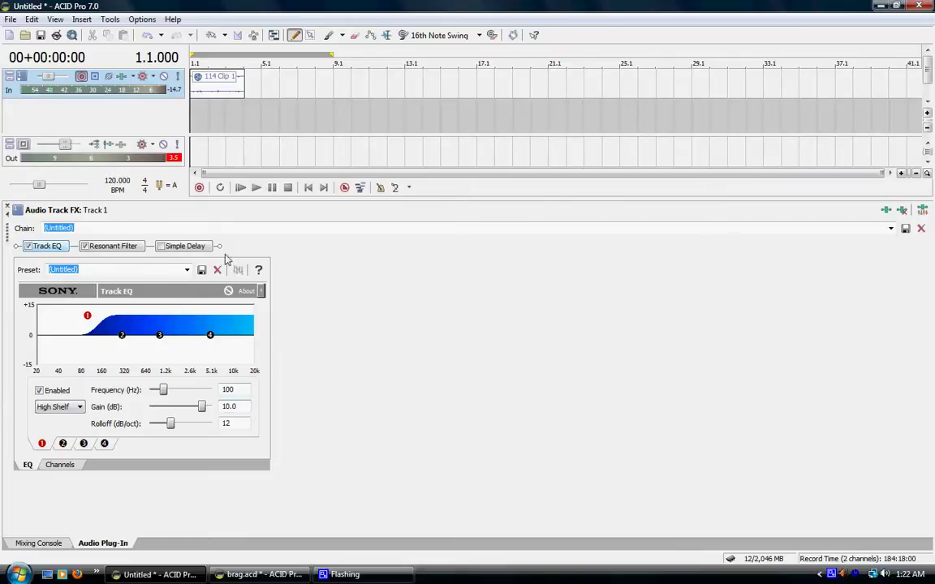
pyautogui.click(125, 252)
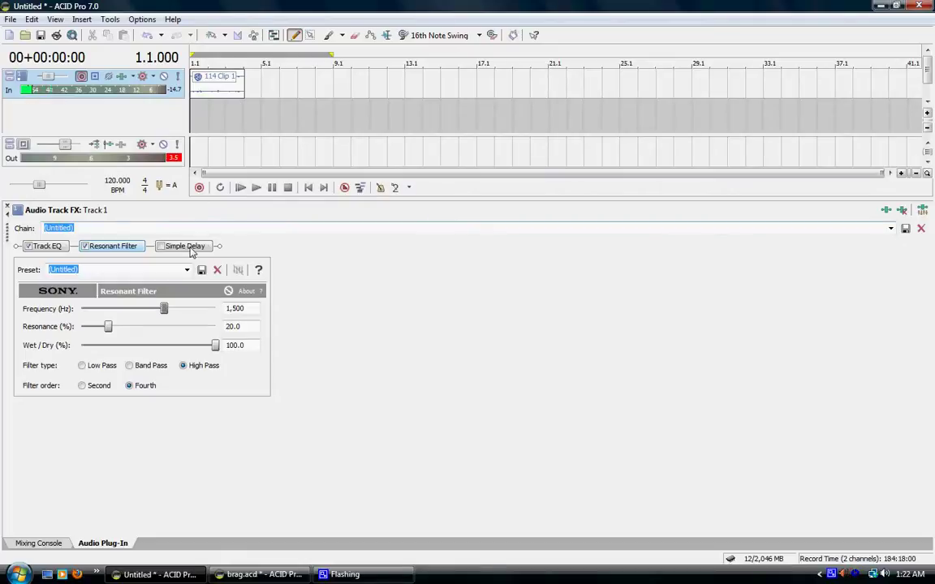
pyautogui.click(48, 248)
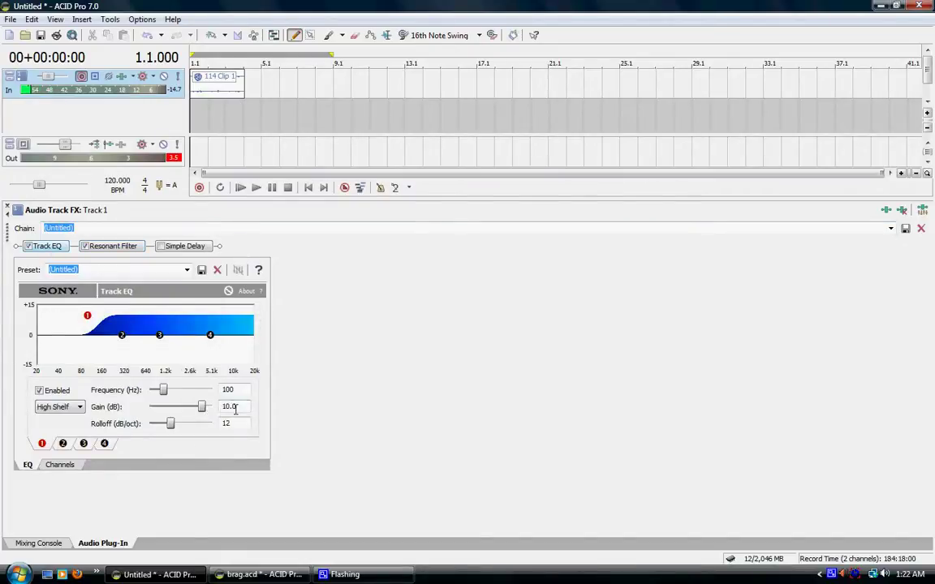
pyautogui.click(105, 254)
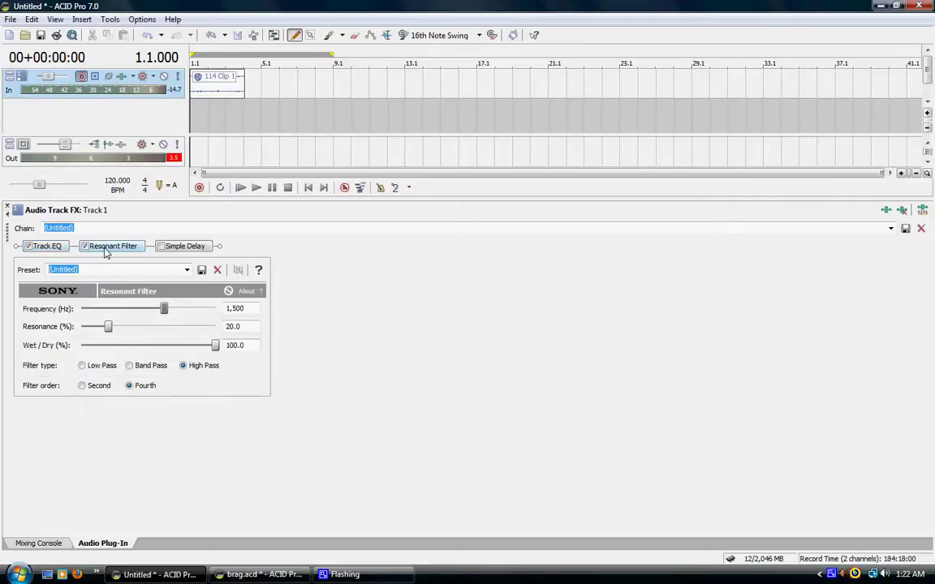
pyautogui.click(184, 248)
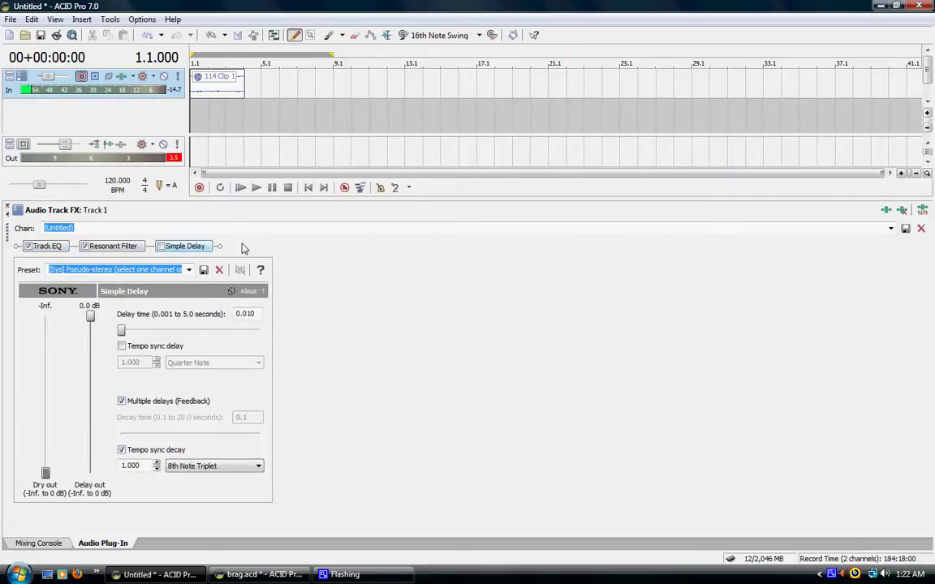
pyautogui.click(189, 270)
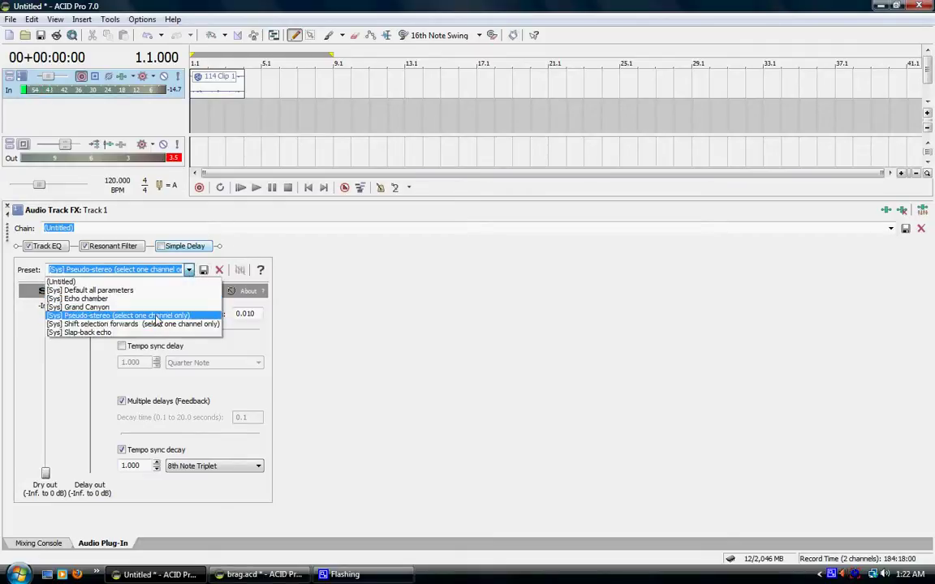
pyautogui.click(251, 285)
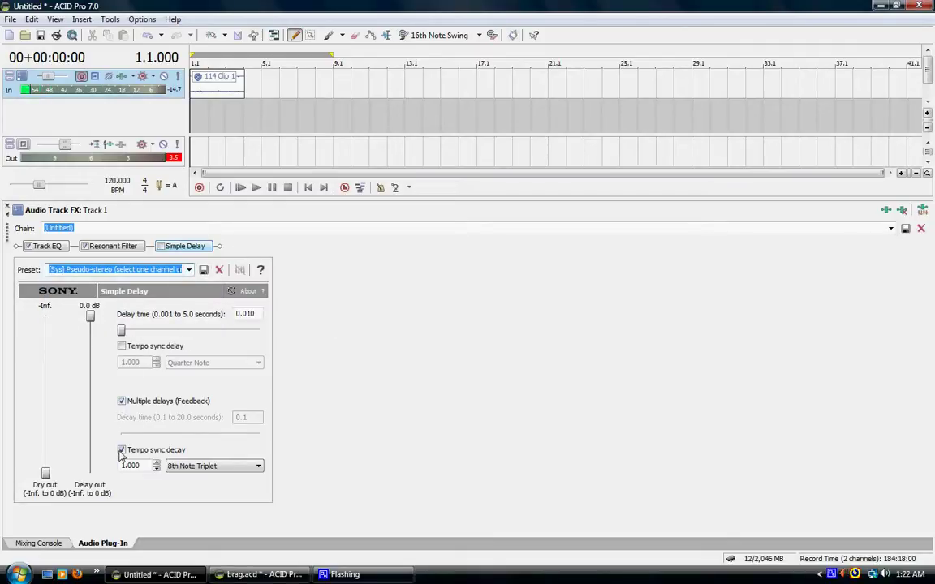
pyautogui.click(210, 466)
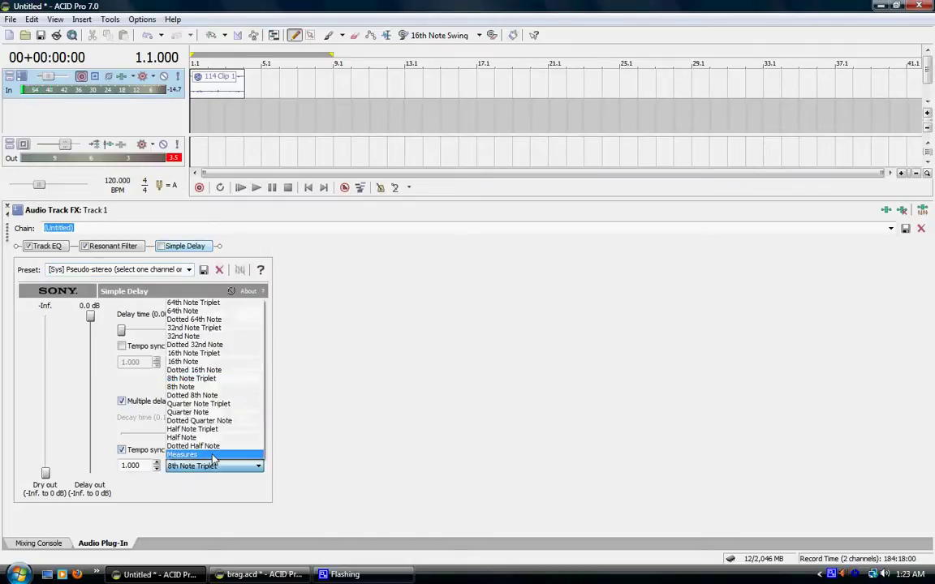